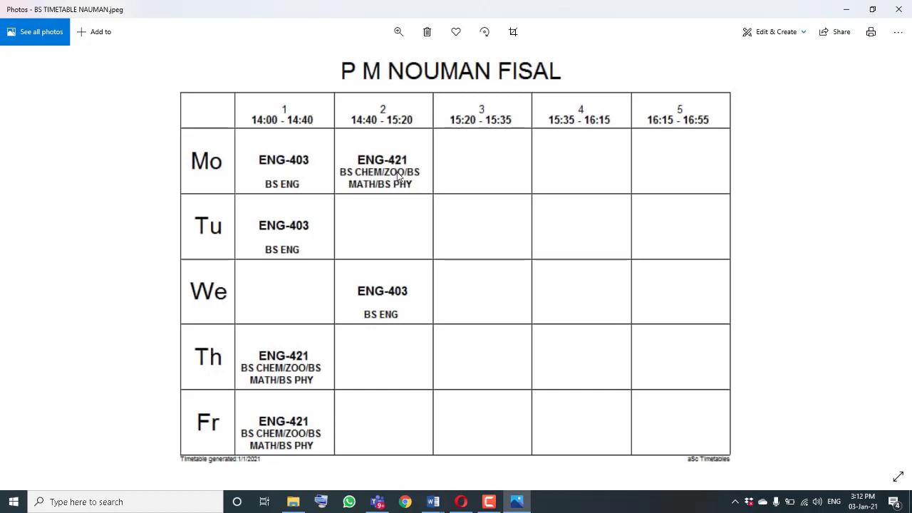
Switch from the Photos timetable view over to Microsoft Teams
click(378, 502)
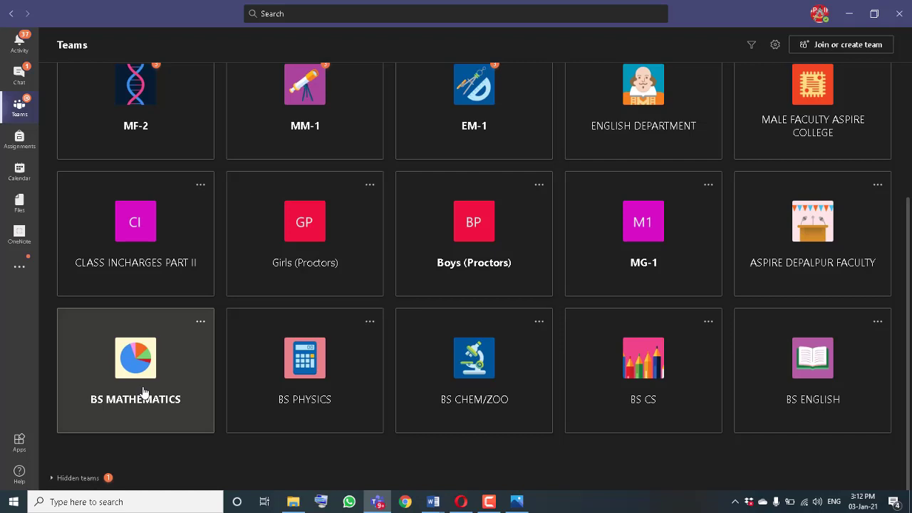
Open the Monday 2:40–3:20 PM meeting card in the BS CHEM/ZOO Communication Skills channel
click(469, 385)
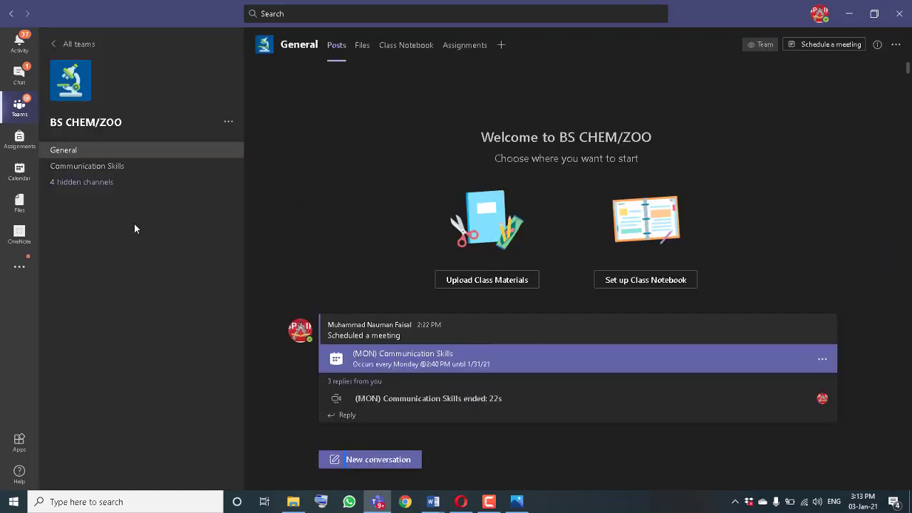
click(126, 167)
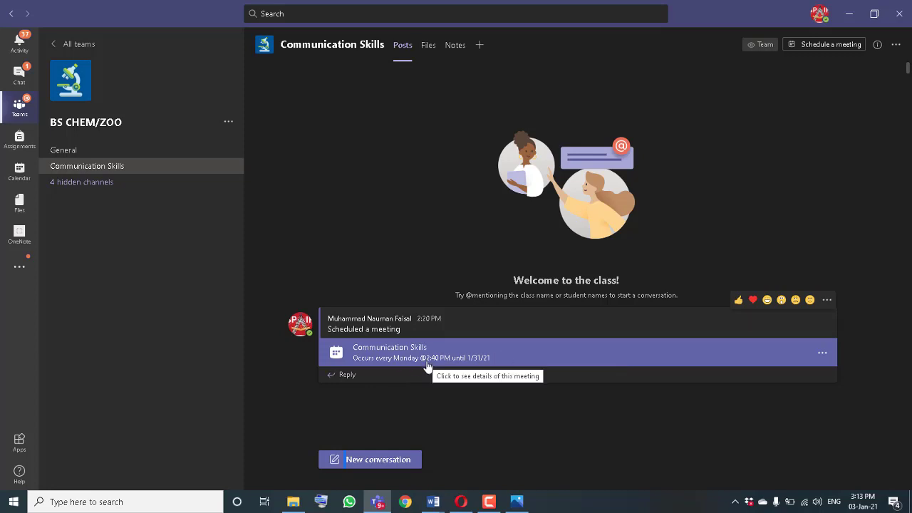
click(550, 359)
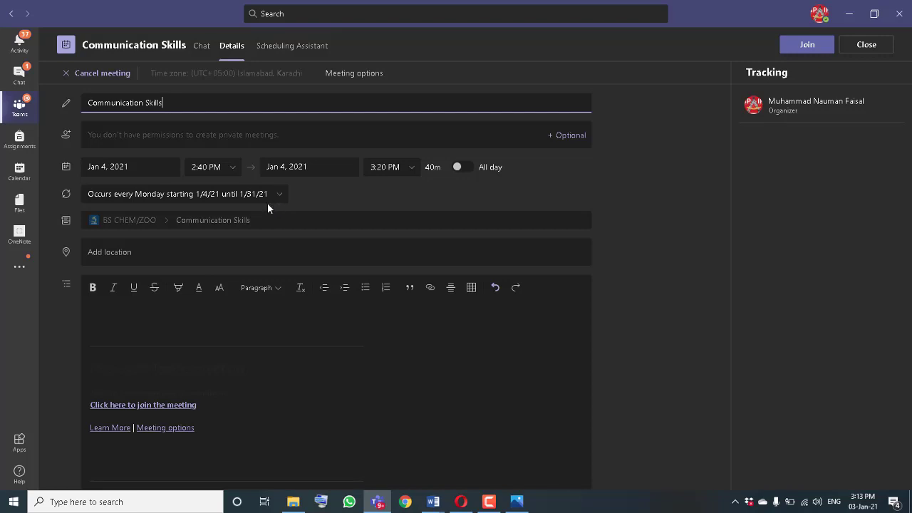
Join the Communication Skills meeting and copy its join info from Meeting details
click(793, 47)
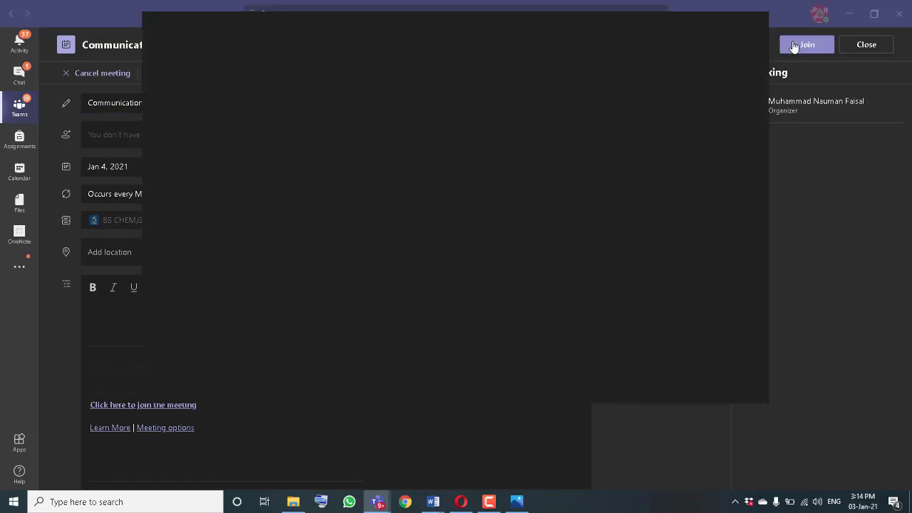
click(703, 353)
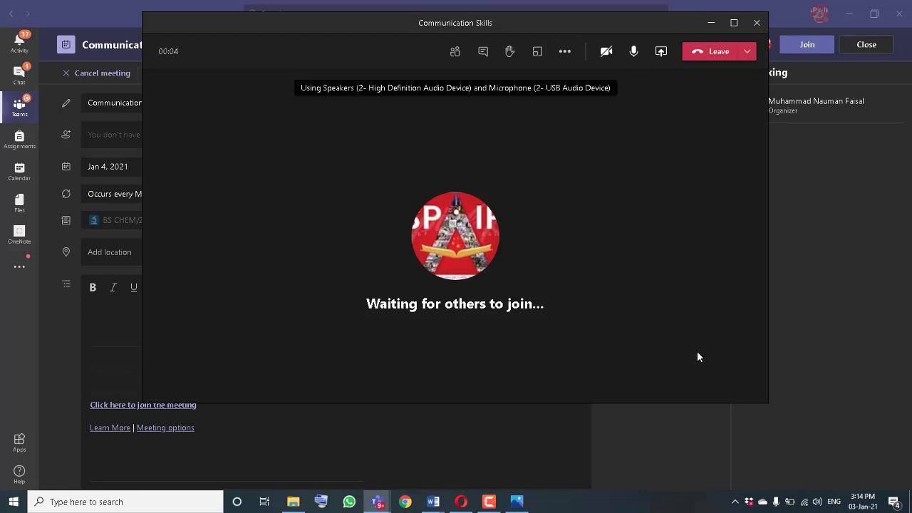
click(566, 54)
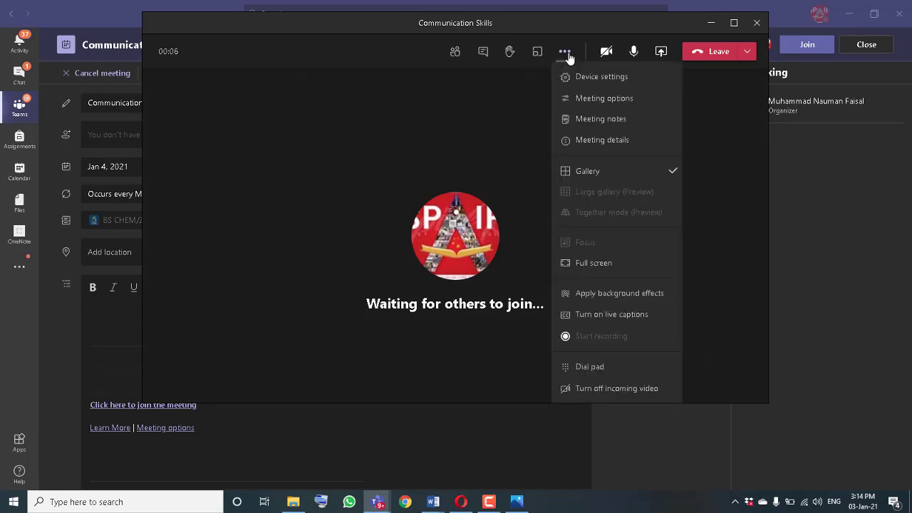
click(613, 142)
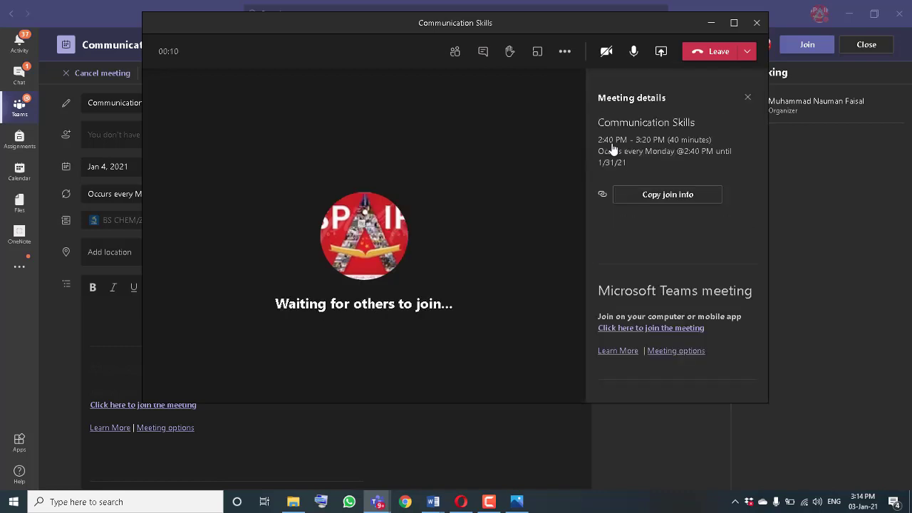
click(676, 195)
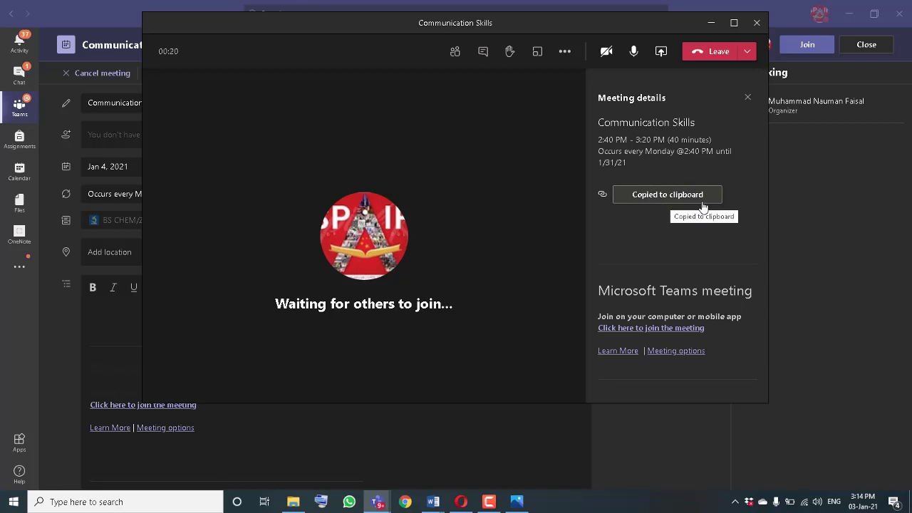
Bring up the End meeting option from the Leave dropdown
click(565, 53)
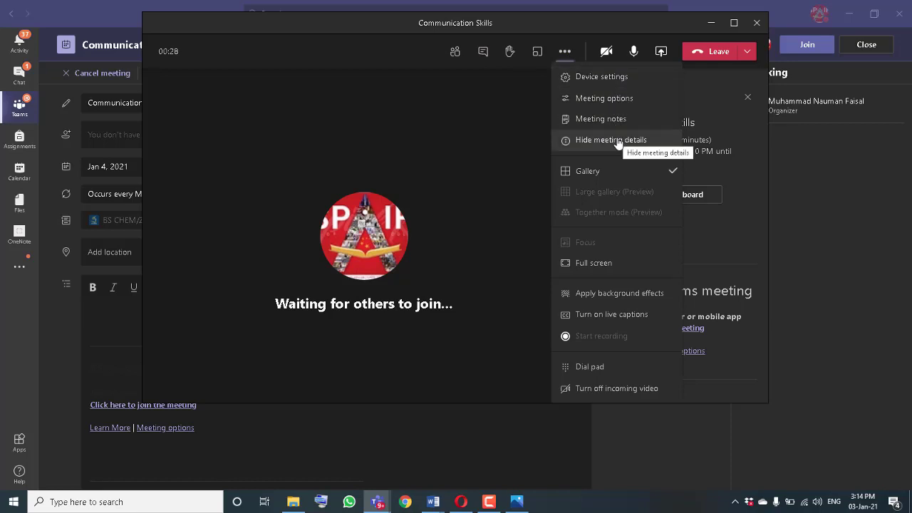
click(732, 123)
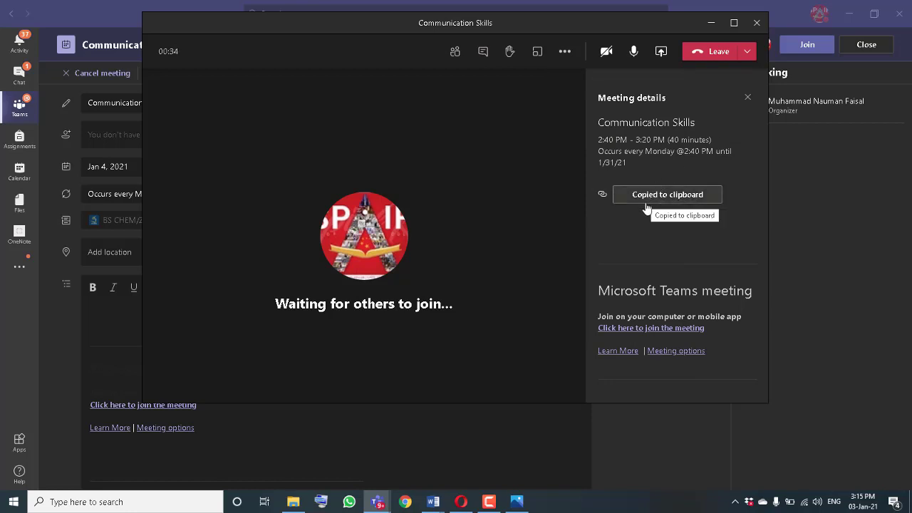
click(746, 52)
End the Communication Skills meeting for everyone
click(717, 94)
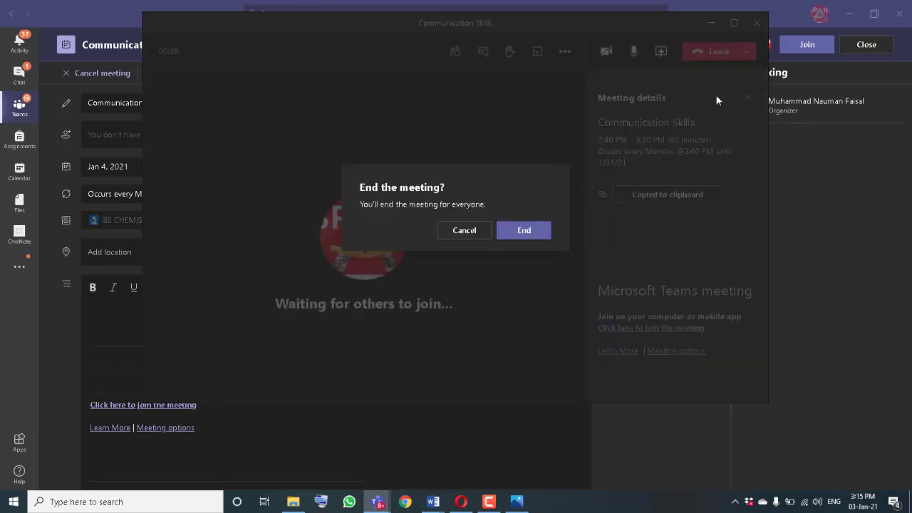
click(517, 230)
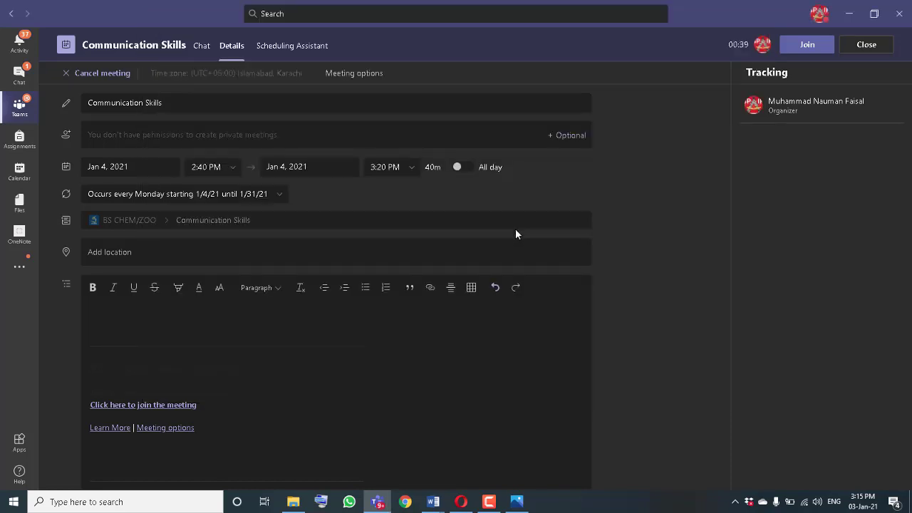
click(28, 114)
scroll(475, 225, down, 3)
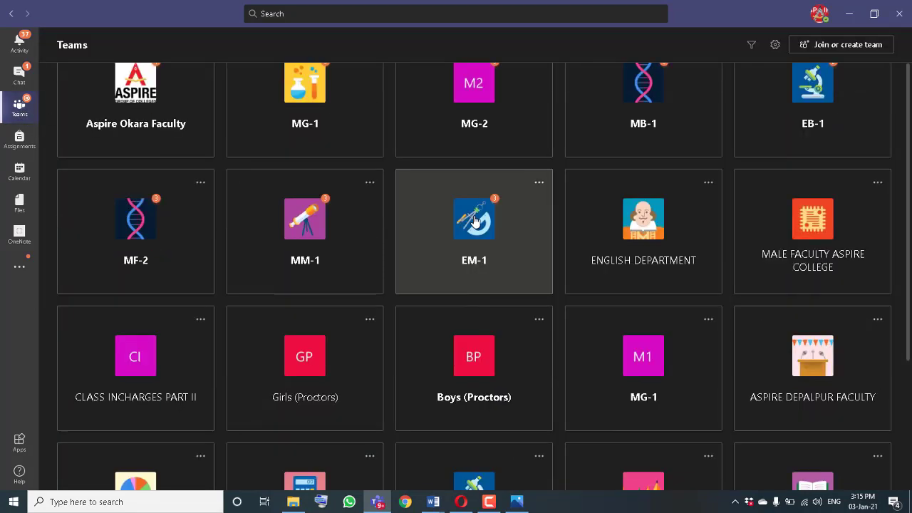
scroll(476, 224, down, 1)
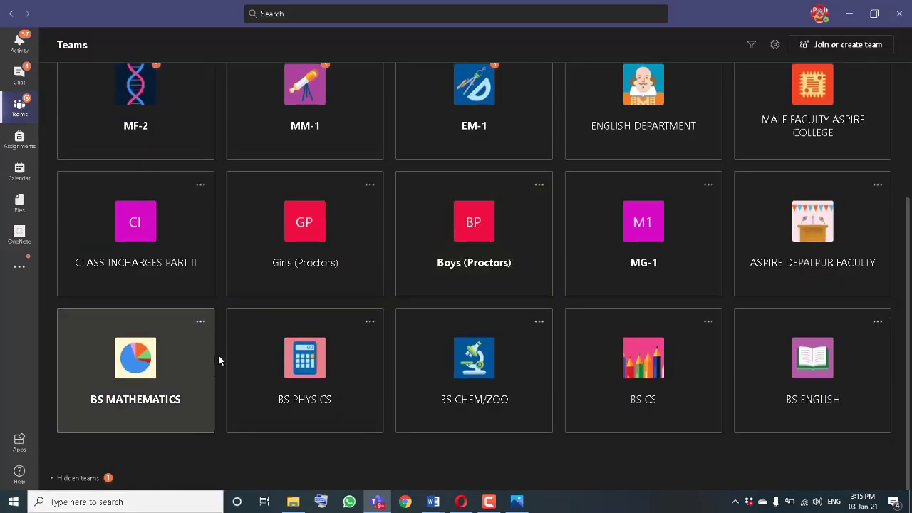
Start a new conversation in the BS PHYSICS Communication Skills channel
click(321, 369)
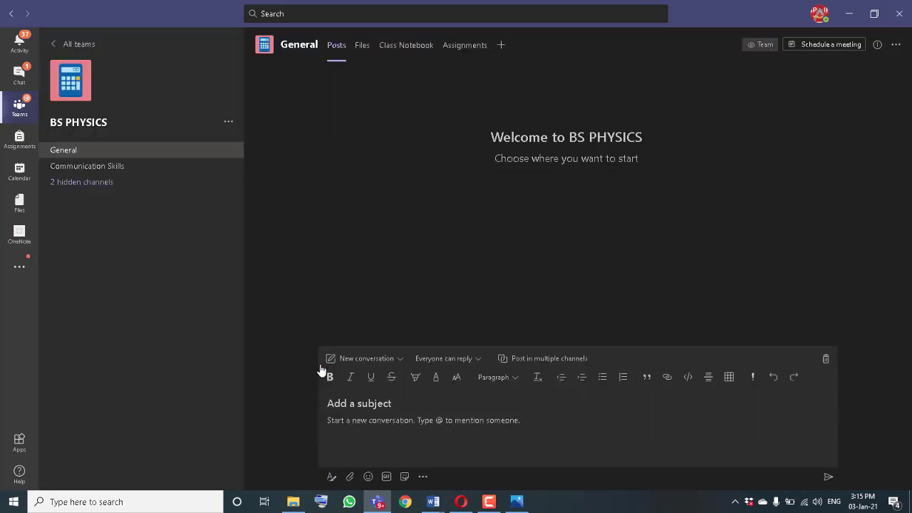
click(99, 171)
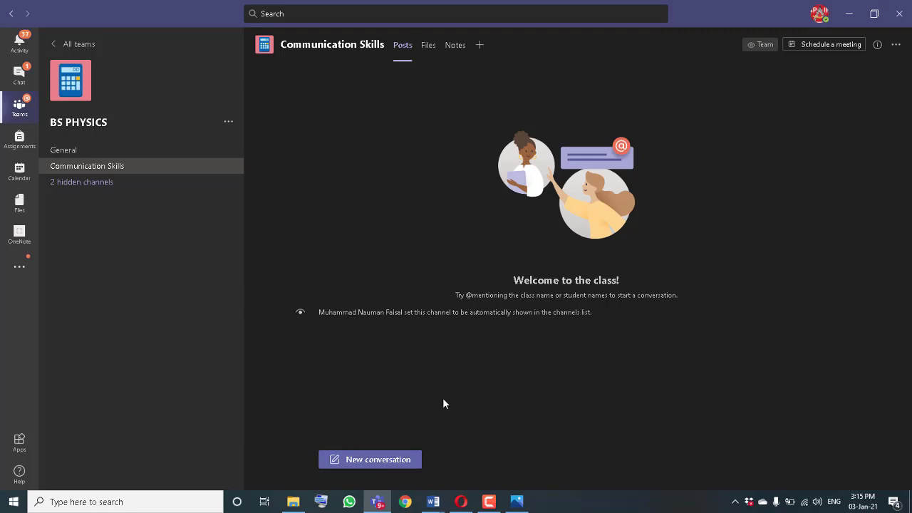
click(403, 461)
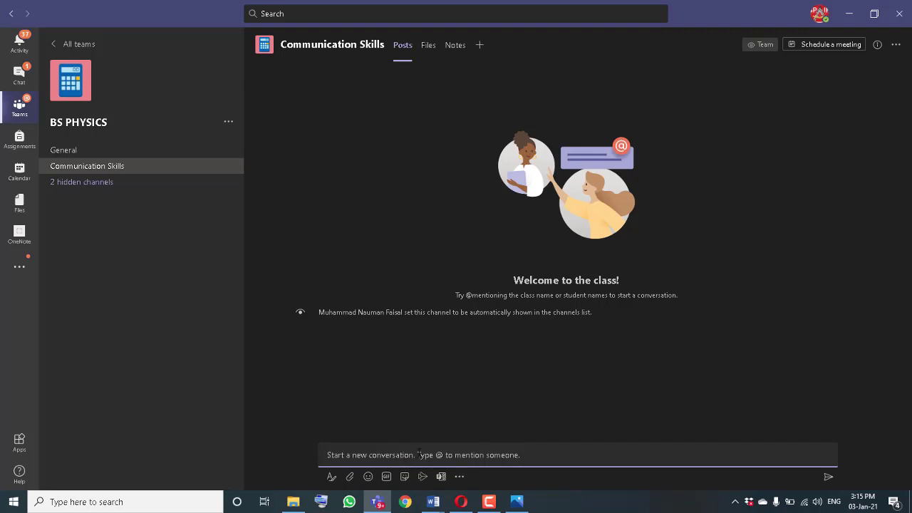
Paste the meeting join info and prefix its title with '(MONDAY 02:40 PM - 03:20 PM)'
key(ctrl+v)
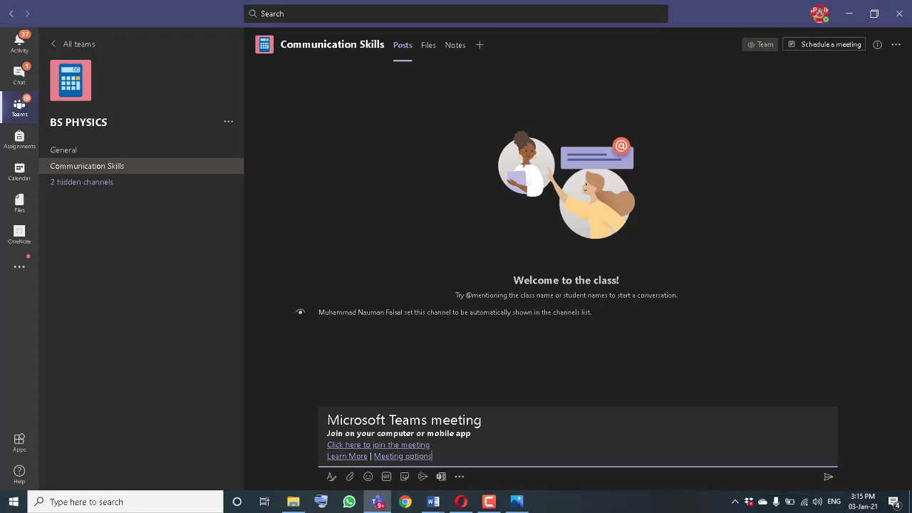
click(327, 420)
text(()
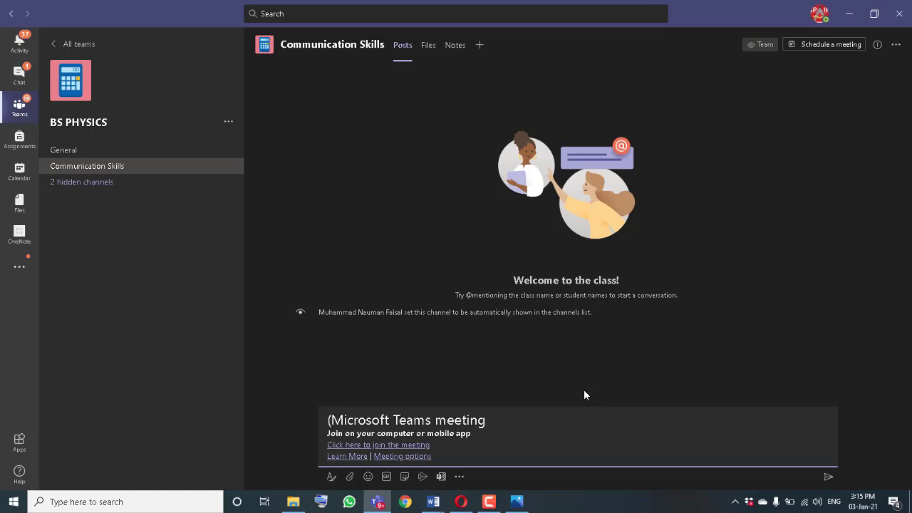
text(MOND)
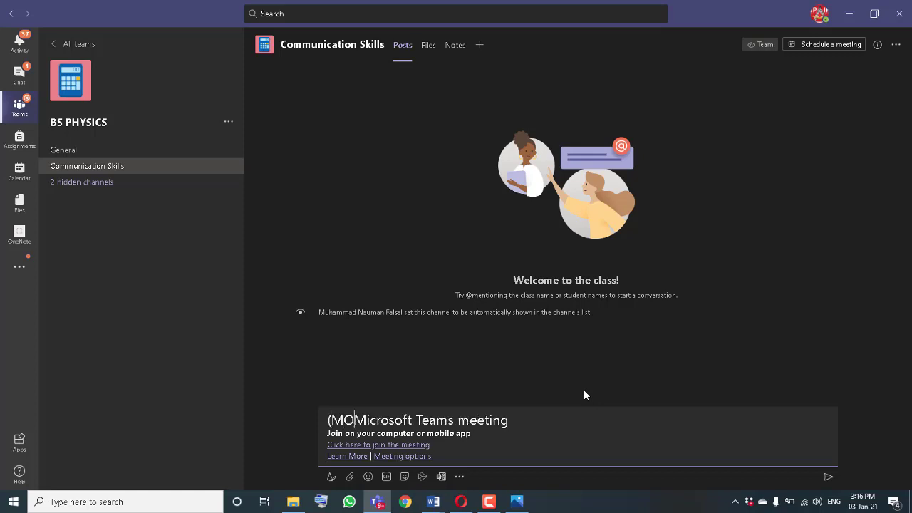
text(AY )
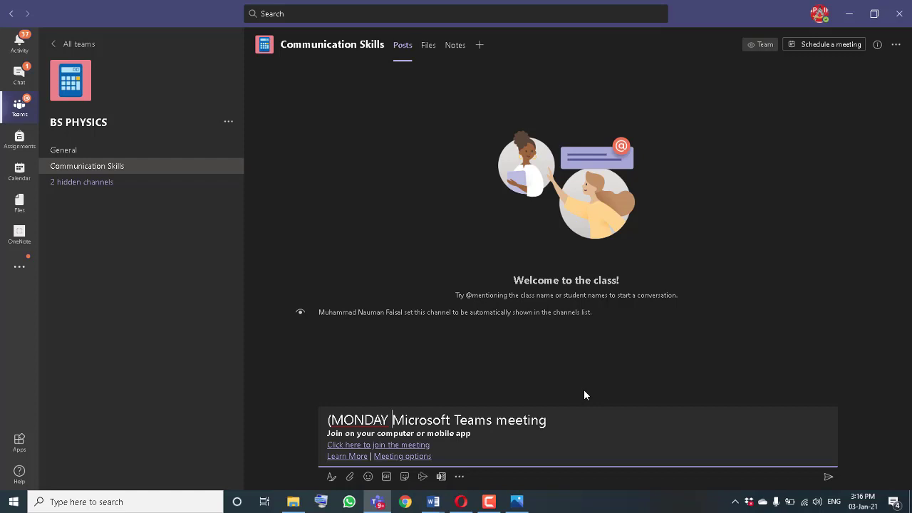
text(02)
text(:40)
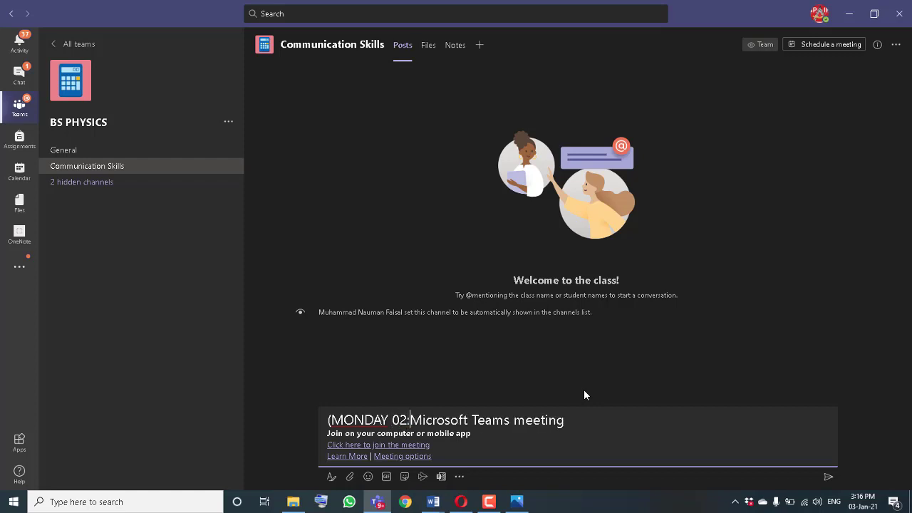
text( PM )
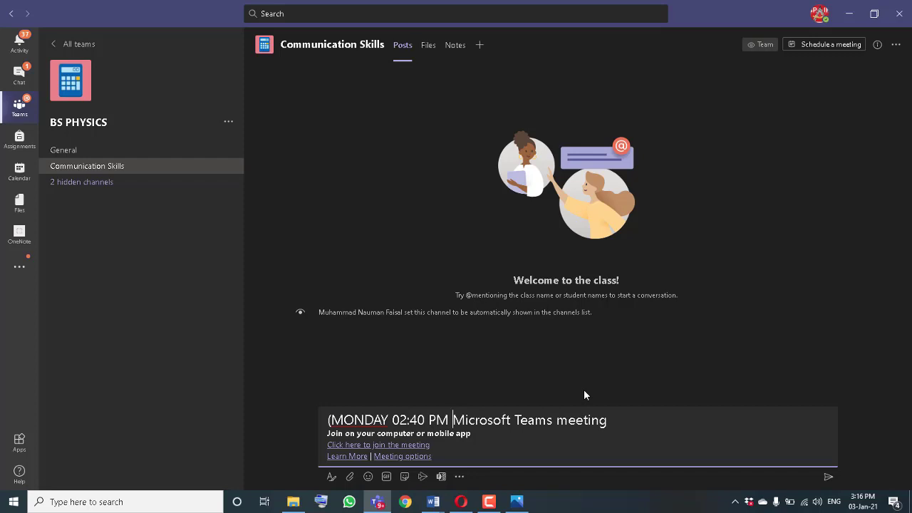
text(- )
text(03:)
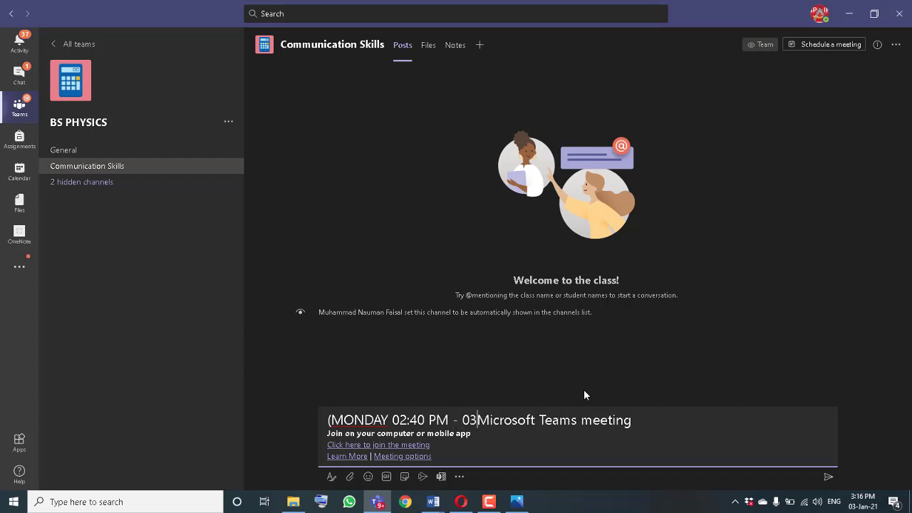
text(20 PM)
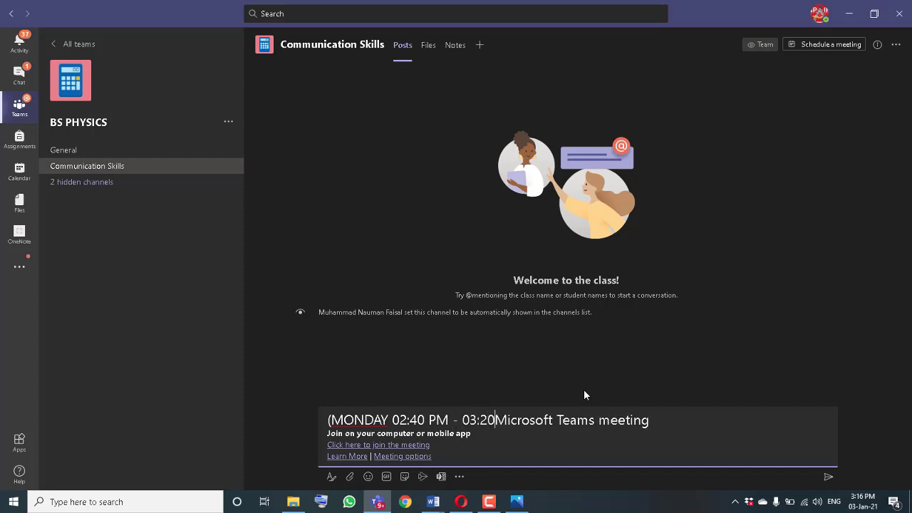
text())
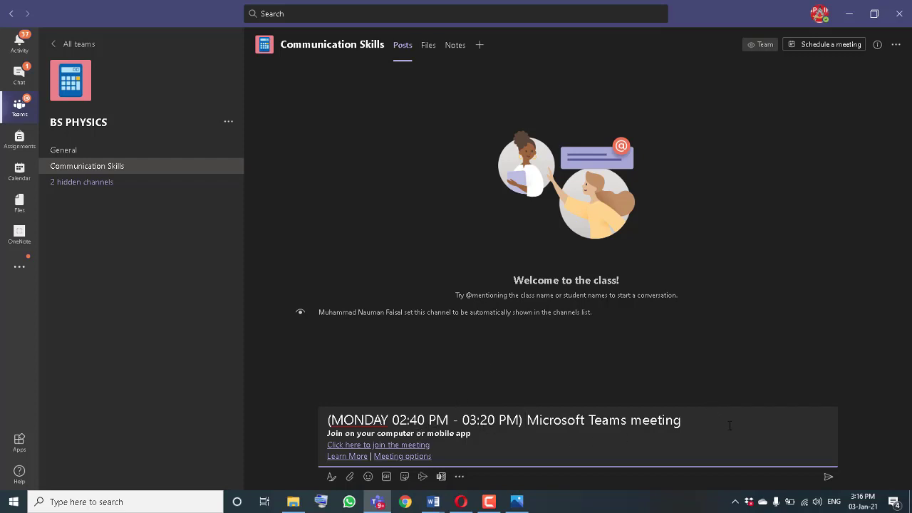
Send the (MONDAY 02:40 PM - 03:20 PM) meeting post, then highlight and deselect its title
click(828, 476)
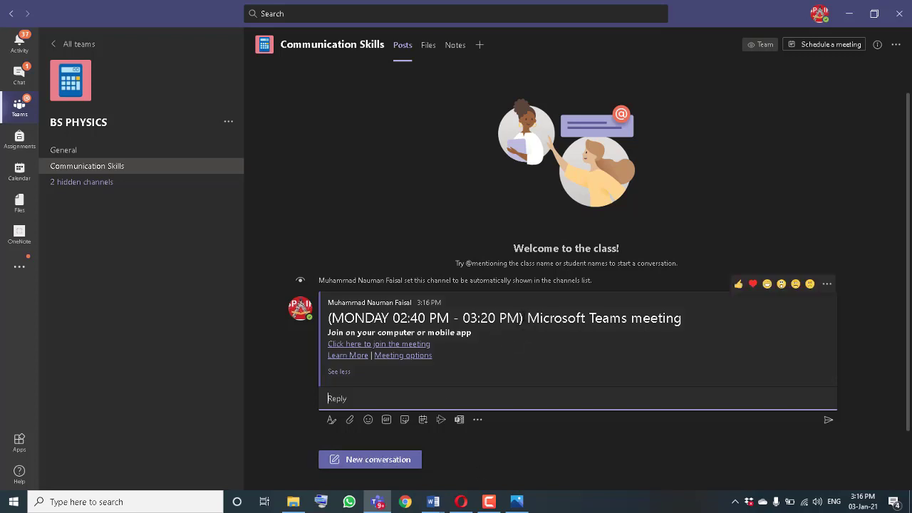
drag(525, 318, 325, 318)
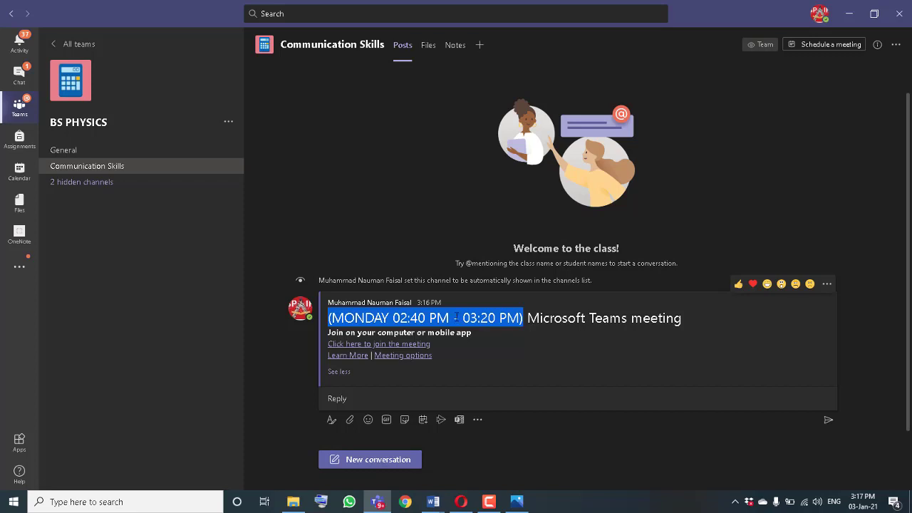
click(667, 242)
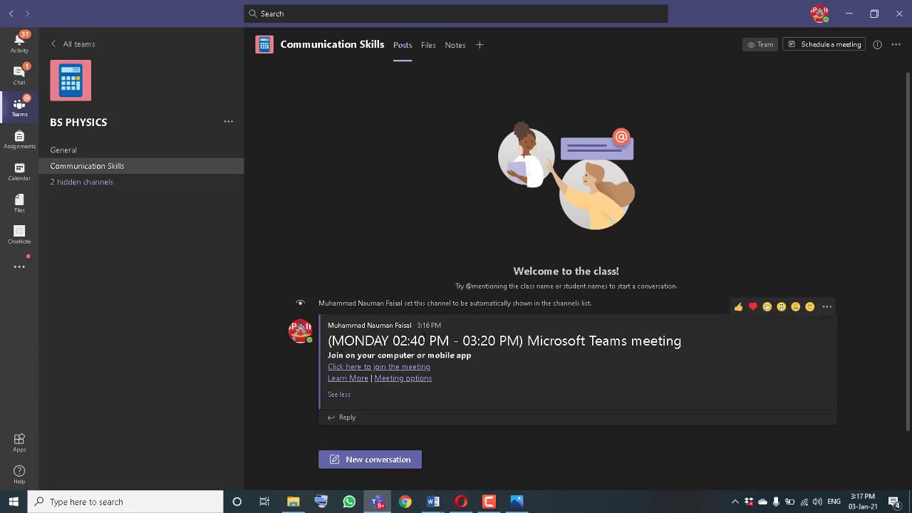
click(369, 367)
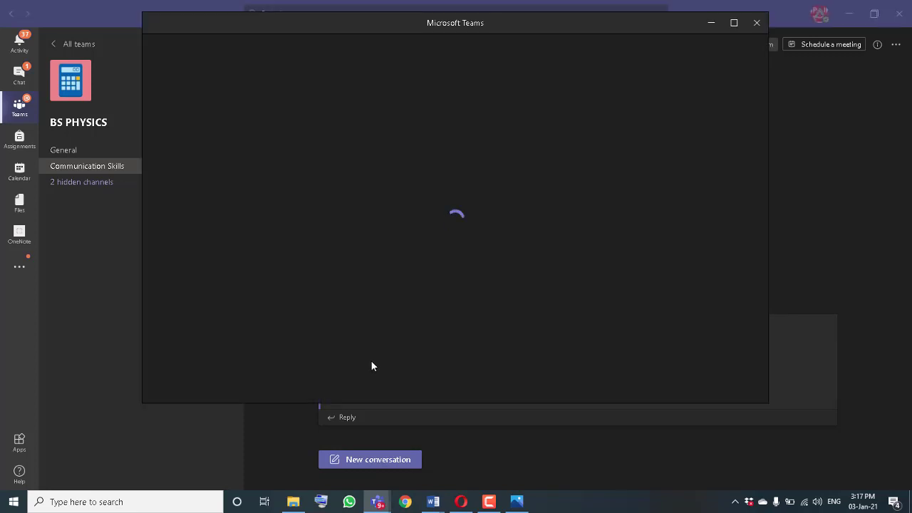
click(705, 359)
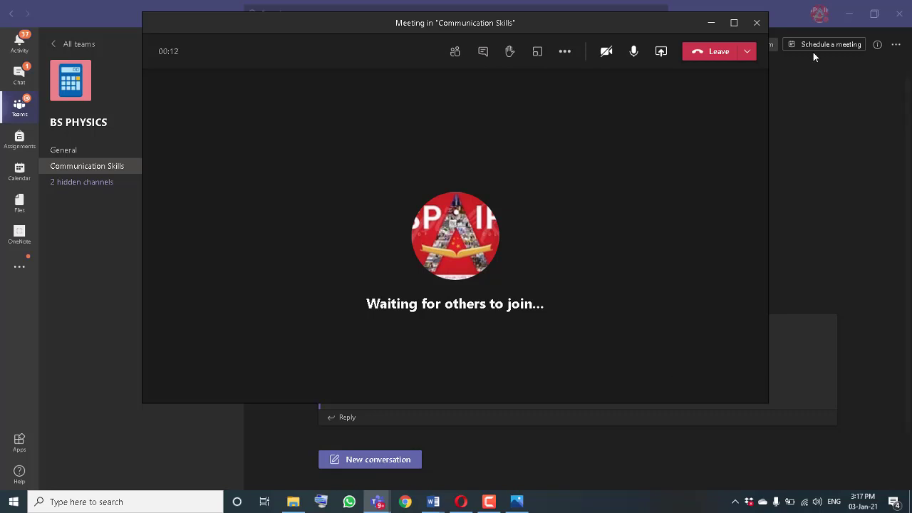
click(748, 55)
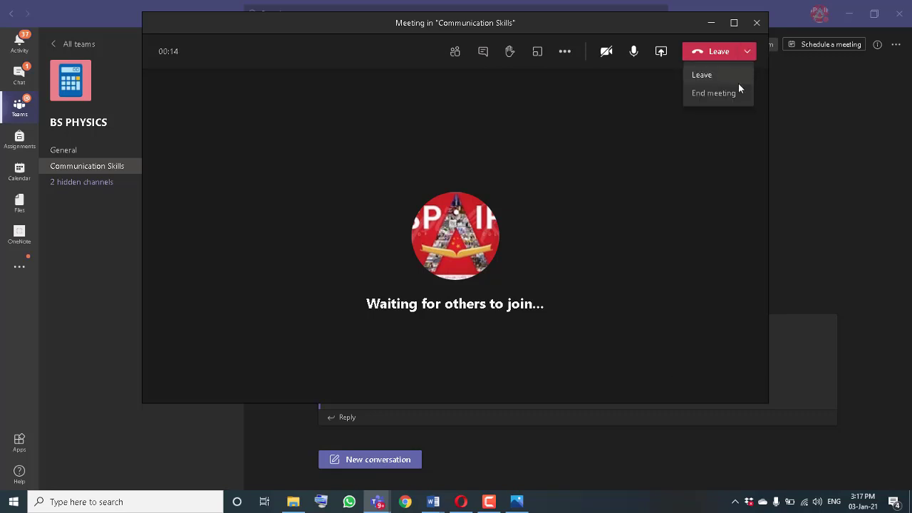
click(738, 87)
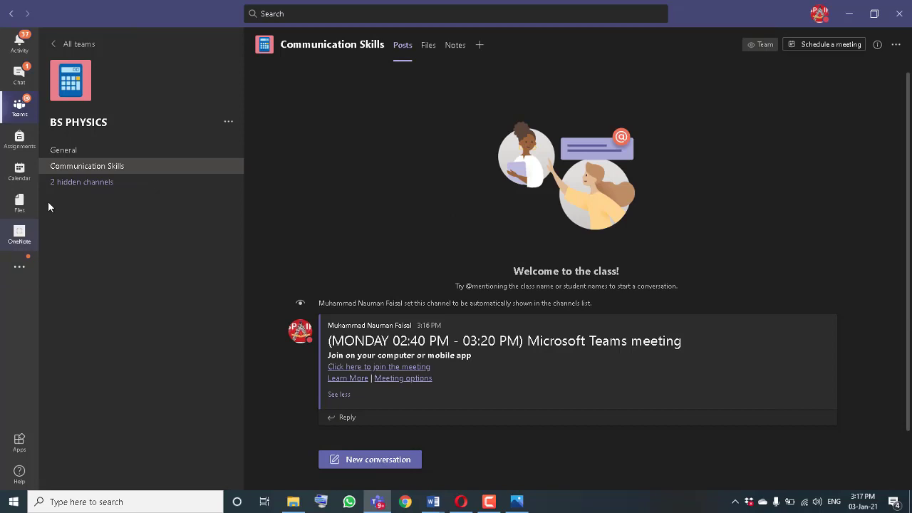
Go to the BS MATHEMATICS Communication Skills channel to view its Monday meeting post
click(19, 107)
scroll(197, 358, down, 3)
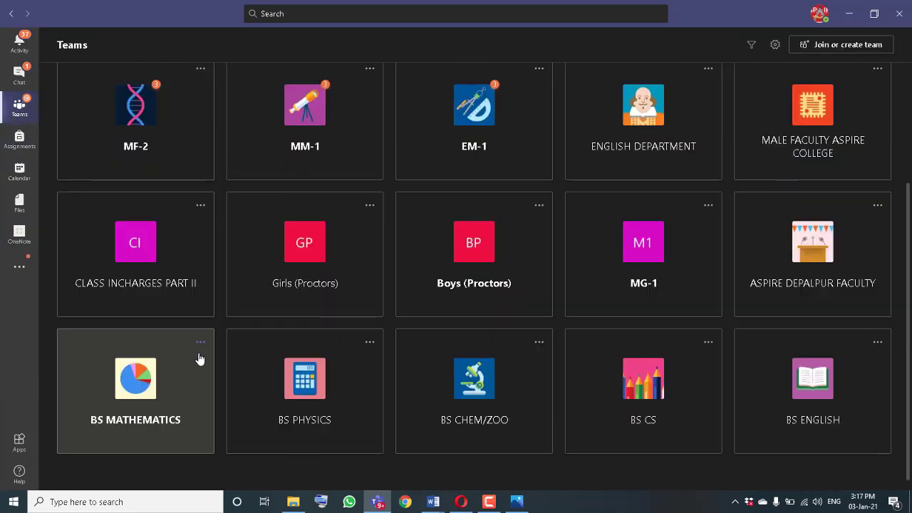
click(159, 400)
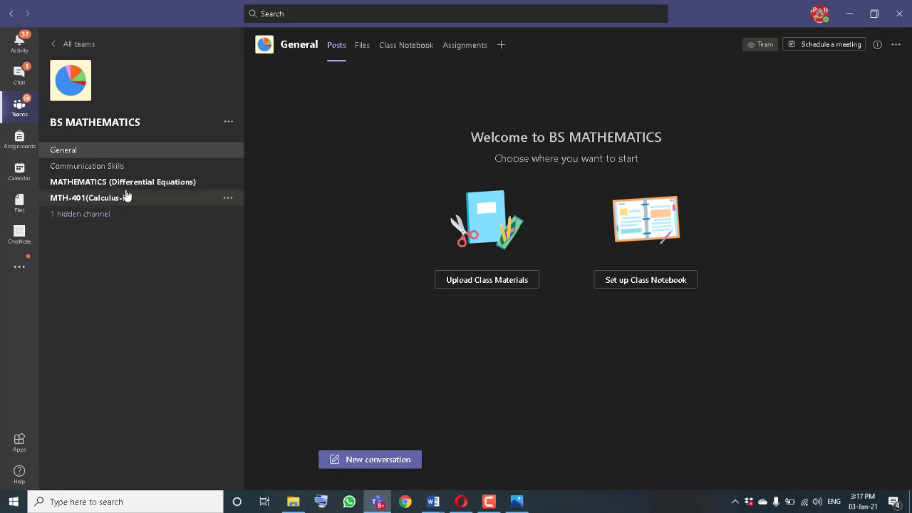
click(128, 169)
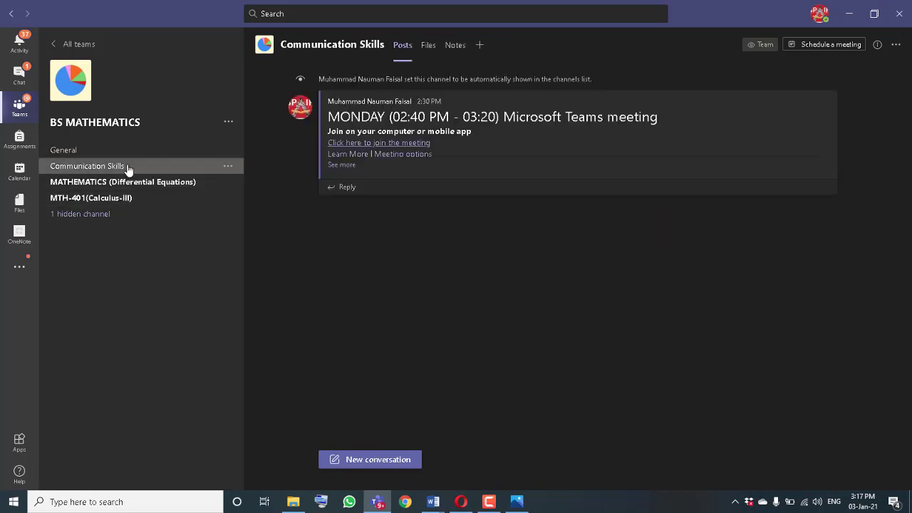